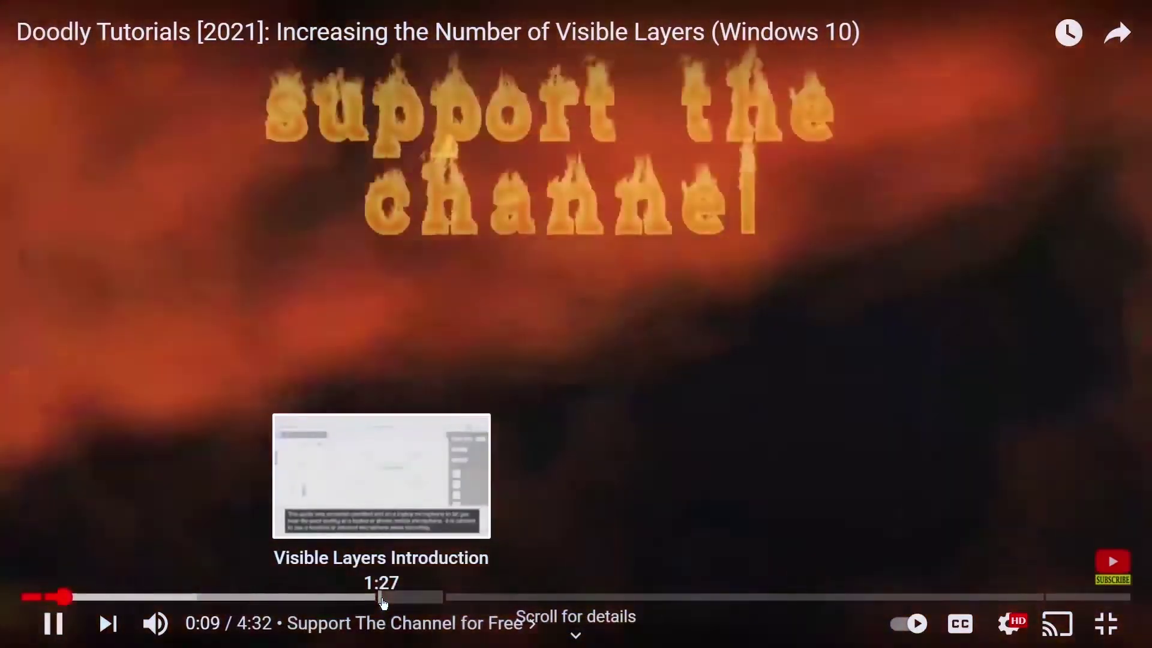
# Step: Skip the YouTube tutorial ahead to the Visible Layers Introduction chapter at 1:27
pyautogui.click(384, 598)
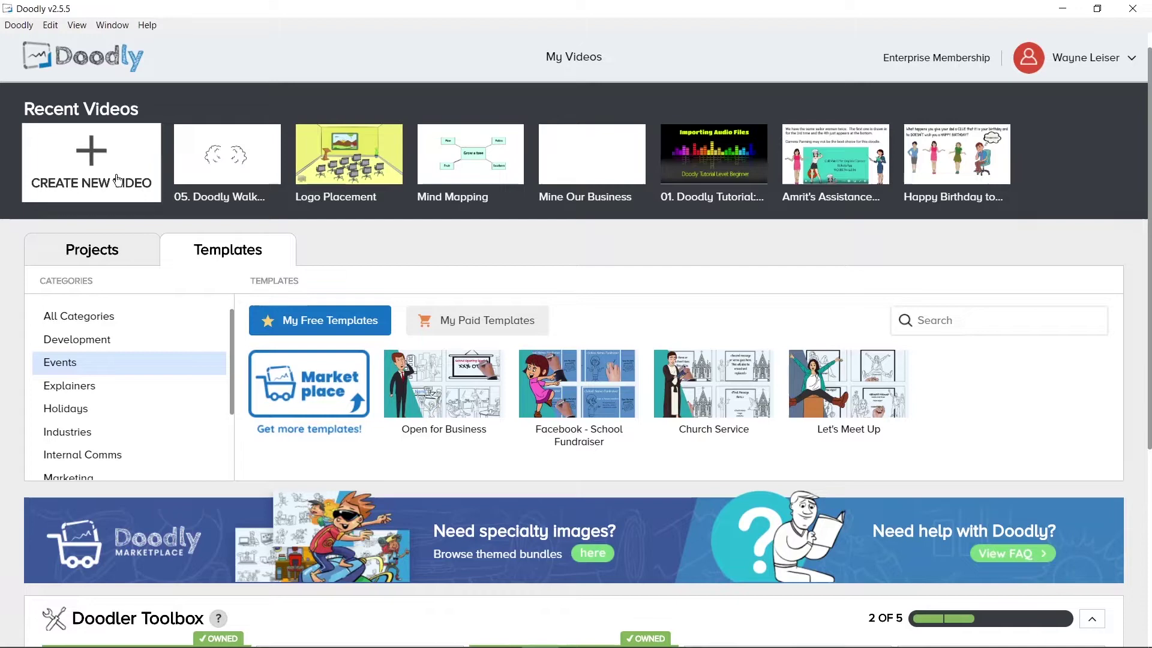
# Step: Start a new Doodly video, which defaults to Whiteboard style at 480p
pyautogui.click(117, 180)
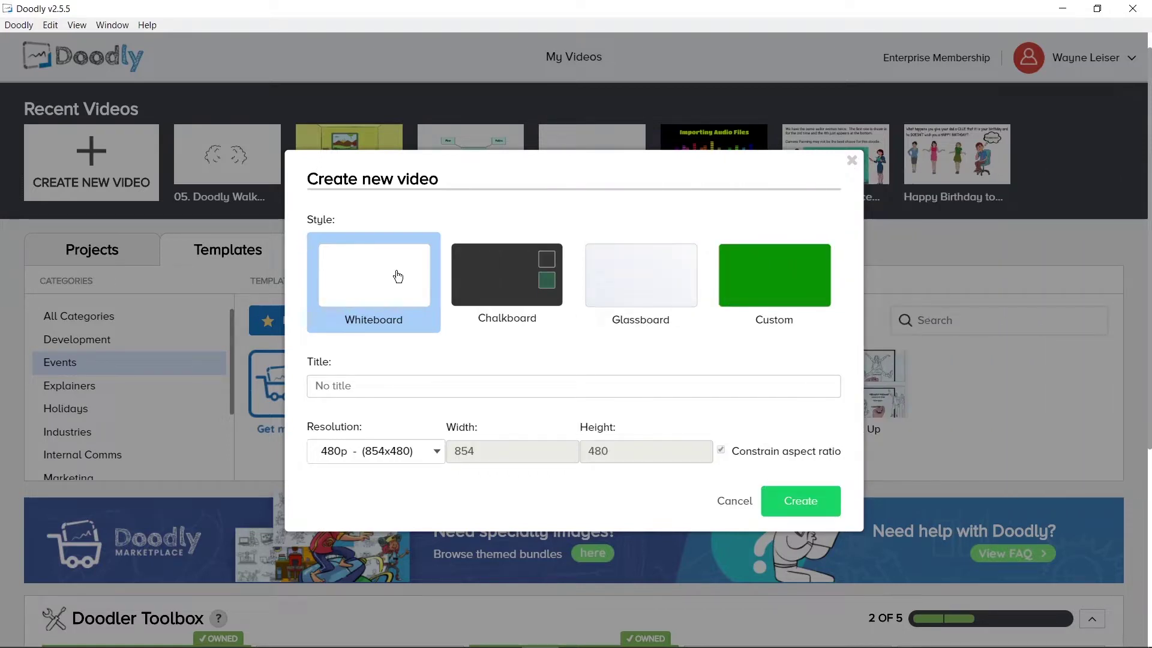
# Step: Choose the Chalkboard style, try a green board, then set it back to black
pyautogui.click(495, 283)
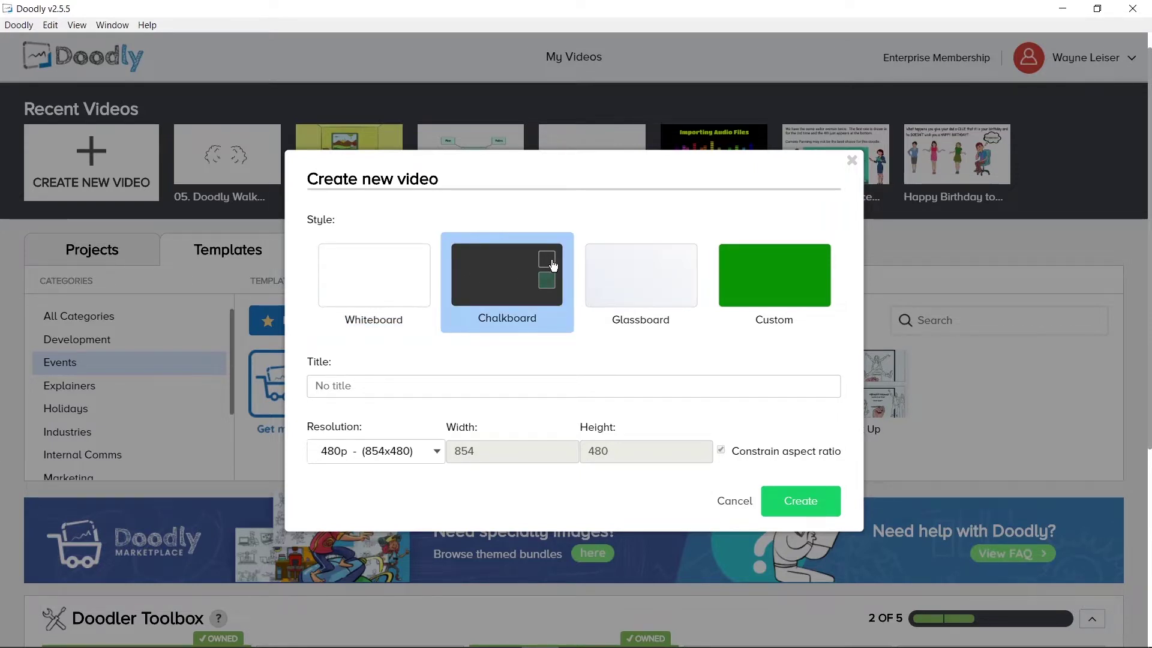
pyautogui.click(551, 285)
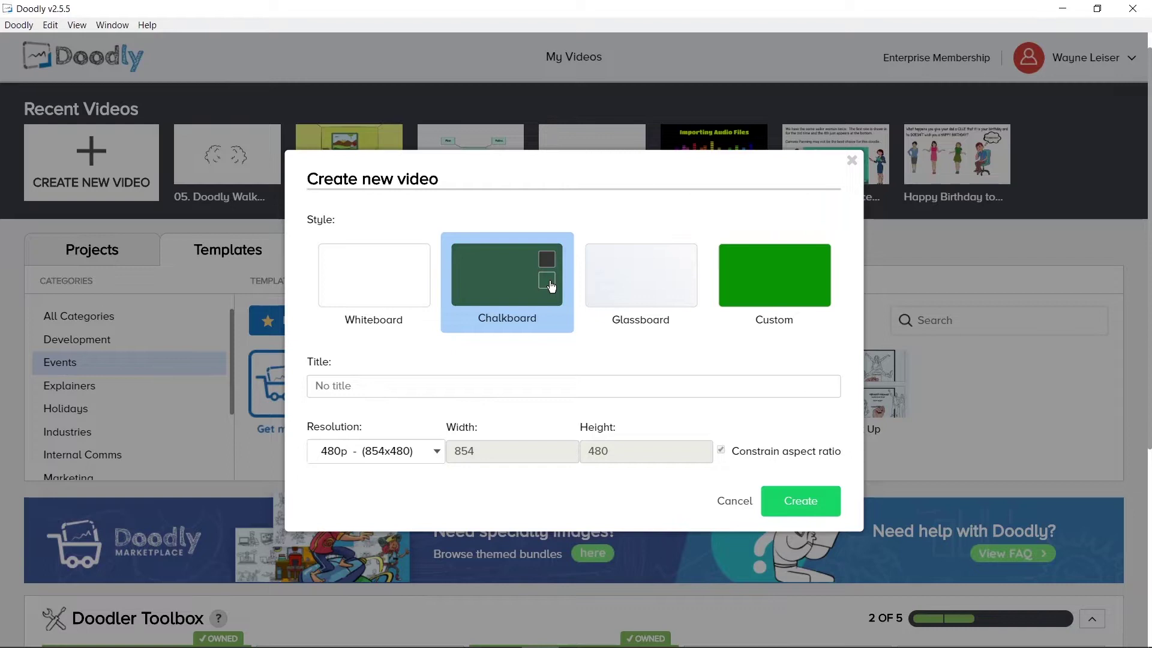
pyautogui.click(546, 263)
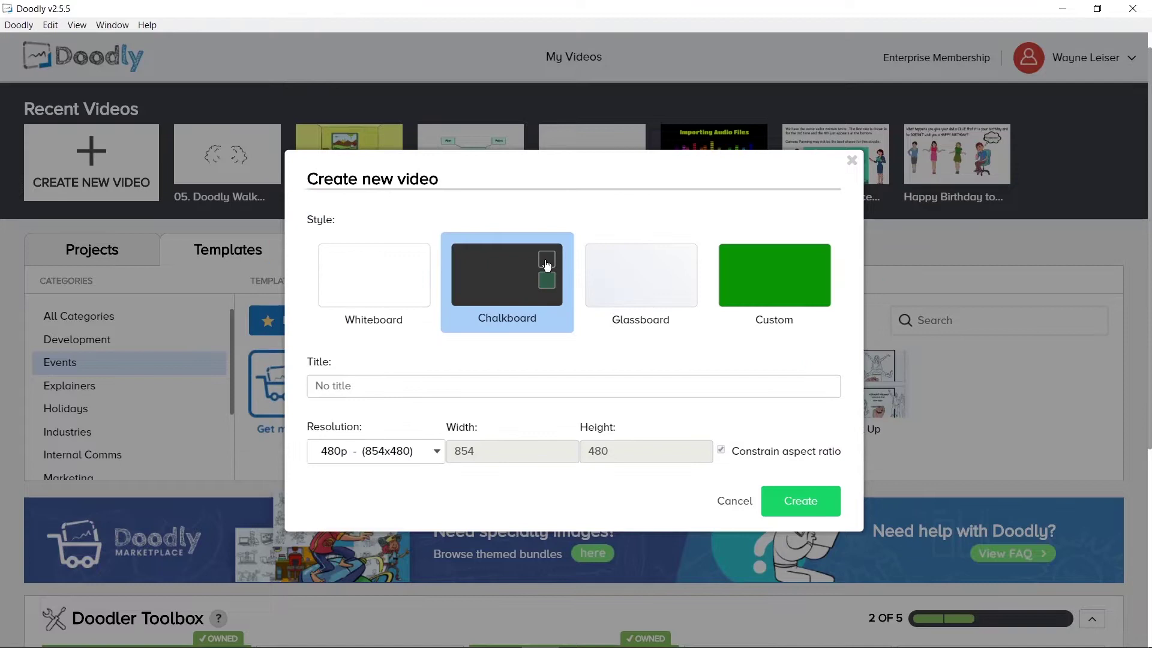
# Step: Switch the video style from Chalkboard to Glassboard
pyautogui.click(632, 280)
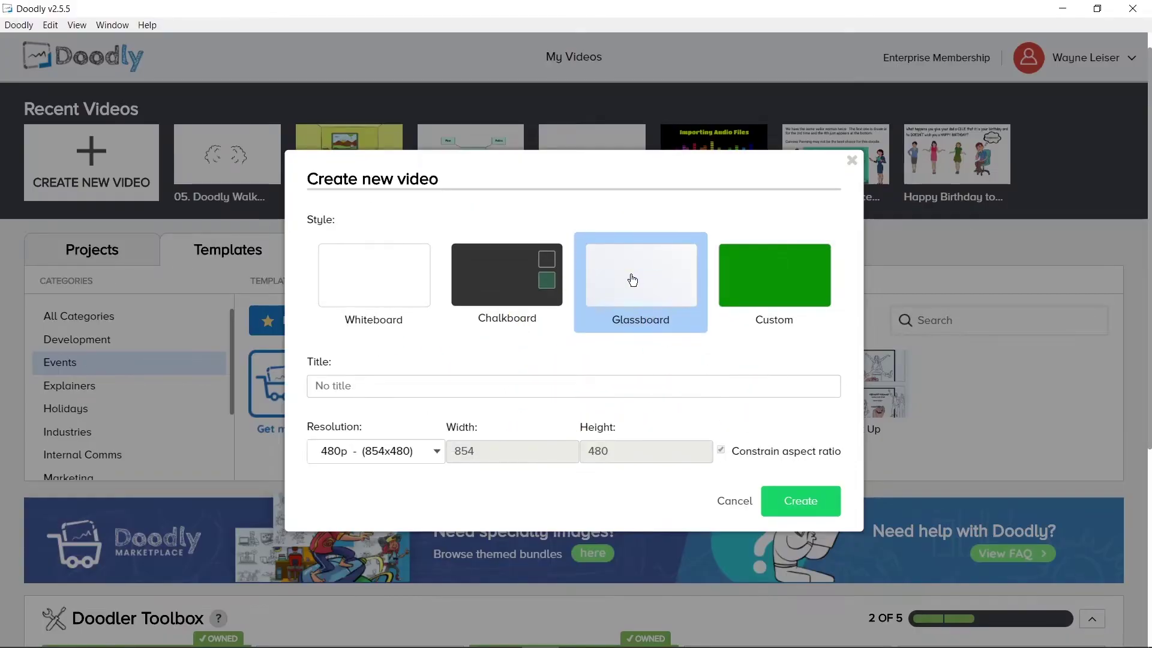
# Step: Choose the Custom style, try Chalk as the drawing tool, then return to Marker
pyautogui.click(762, 283)
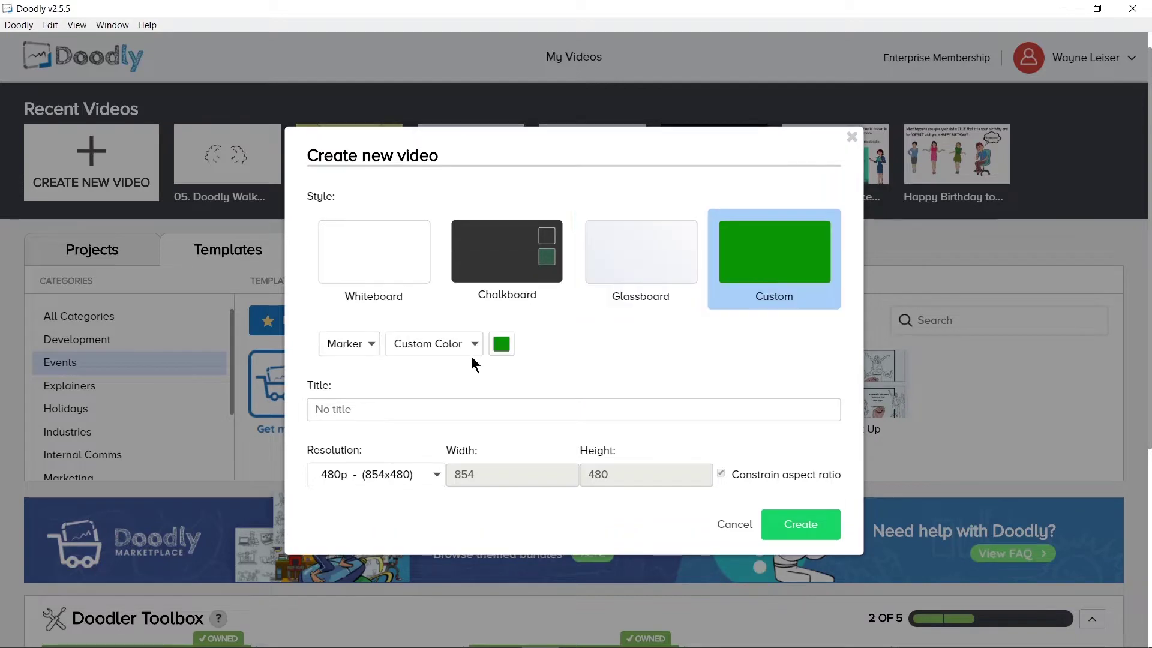
pyautogui.click(373, 343)
pyautogui.click(348, 379)
pyautogui.click(337, 343)
pyautogui.click(344, 361)
# Step: Set a Custom Image background using Computer-Logo.png, cropped to the whole picture
pyautogui.click(440, 343)
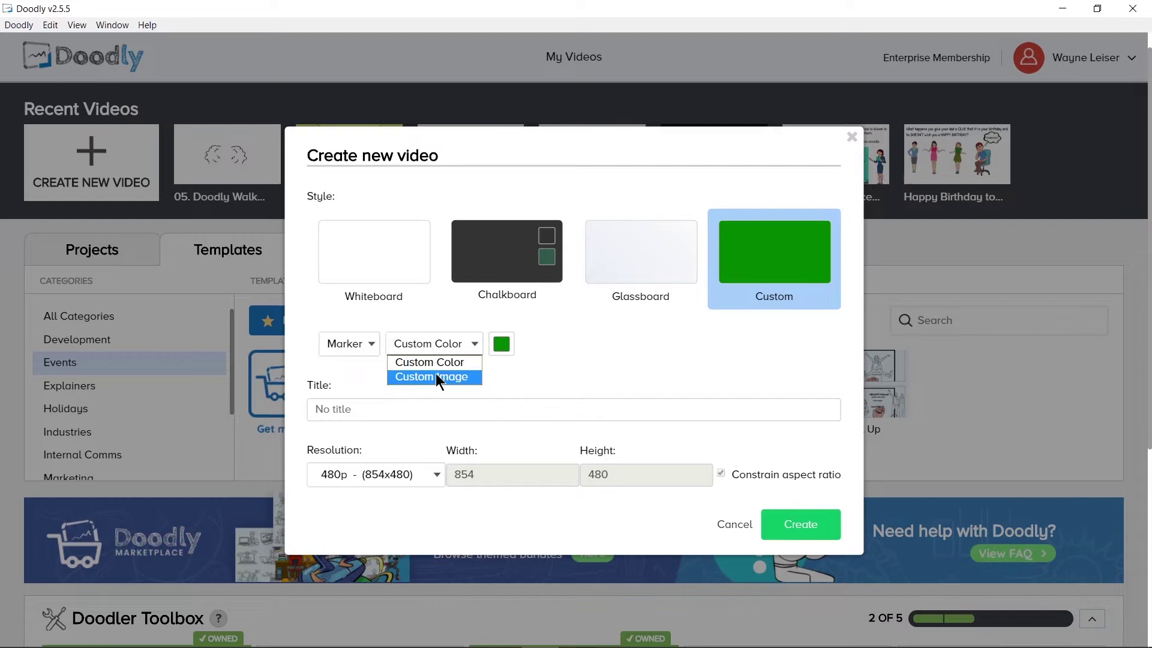
pyautogui.click(436, 375)
pyautogui.click(509, 345)
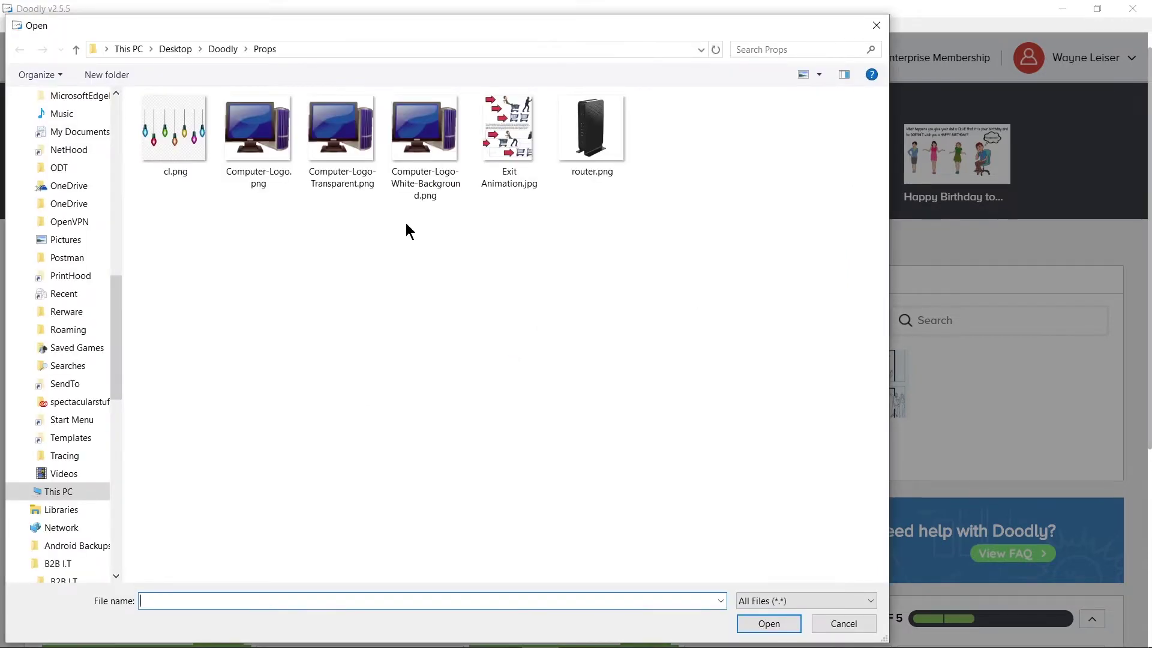
pyautogui.doubleClick(252, 132)
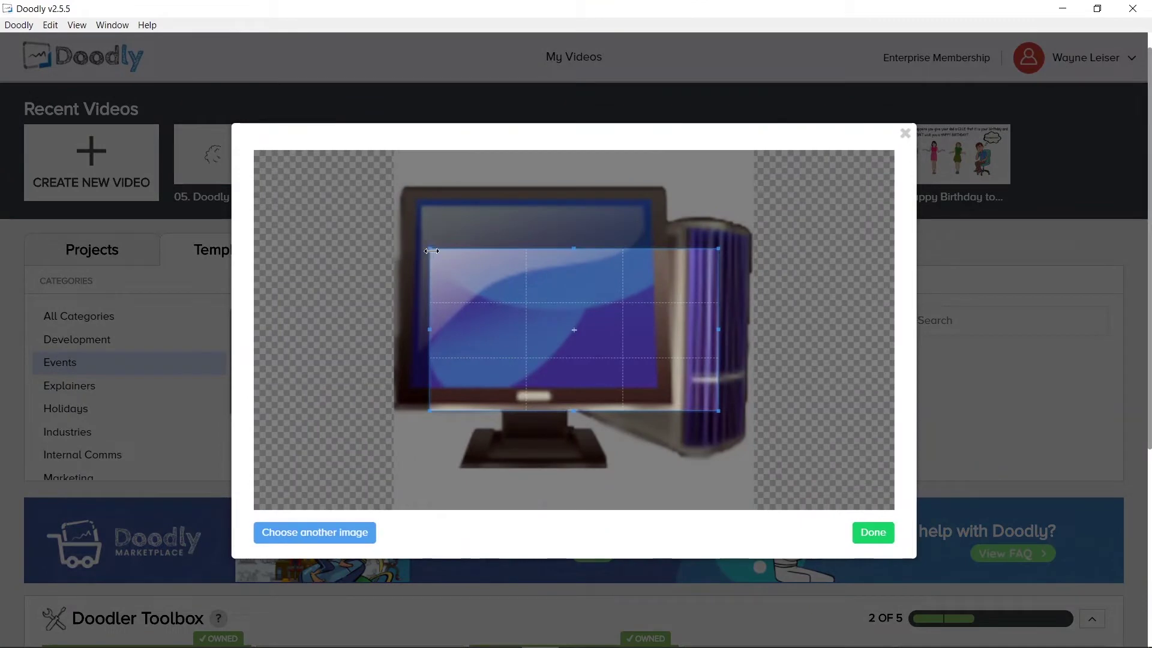
pyautogui.moveTo(430, 248); pyautogui.dragTo(222, 129)
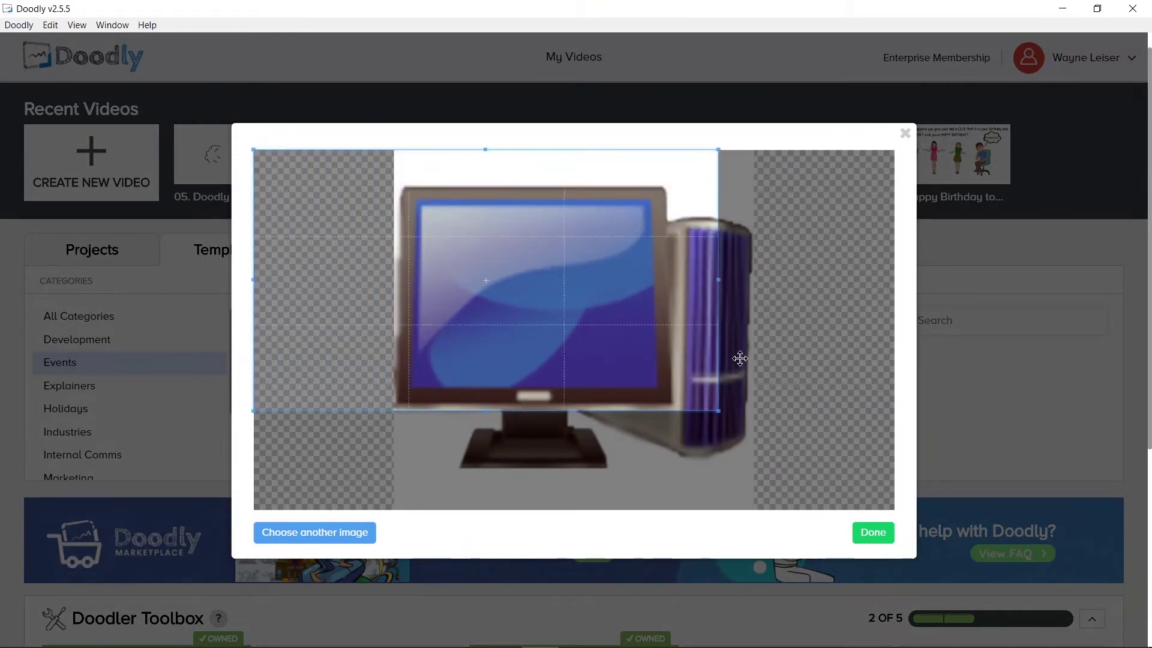
pyautogui.moveTo(718, 411); pyautogui.dragTo(930, 509)
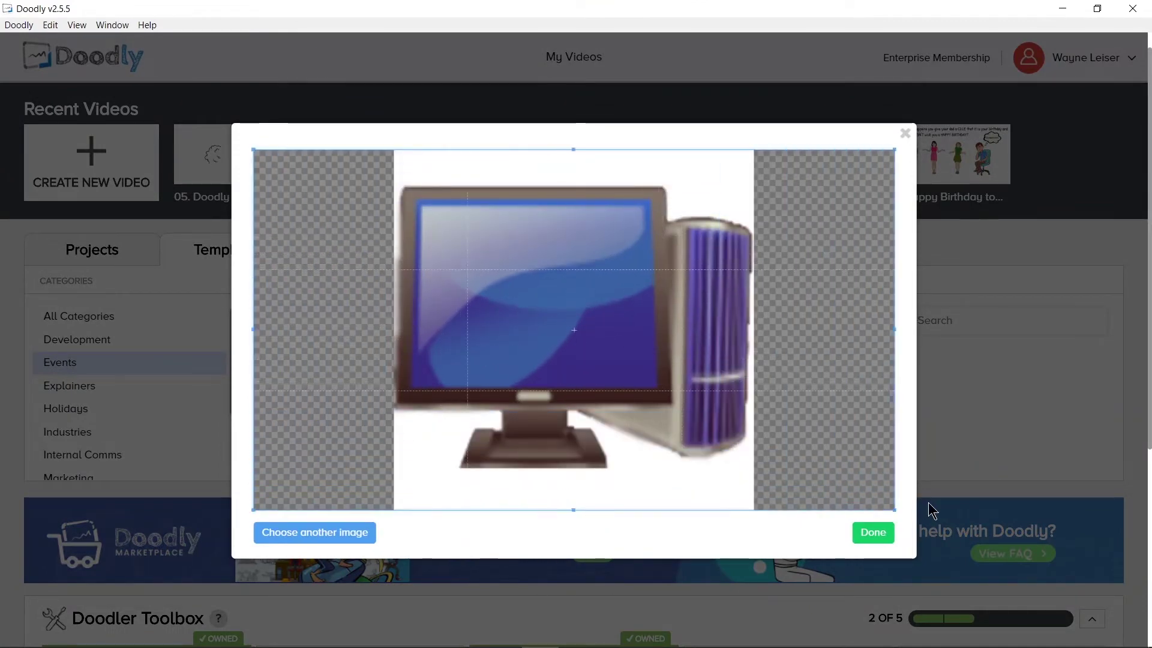
# Step: Replace the background with boardroom-no-table.png, cropped to cover the full photo
pyautogui.click(314, 539)
pyautogui.click(224, 45)
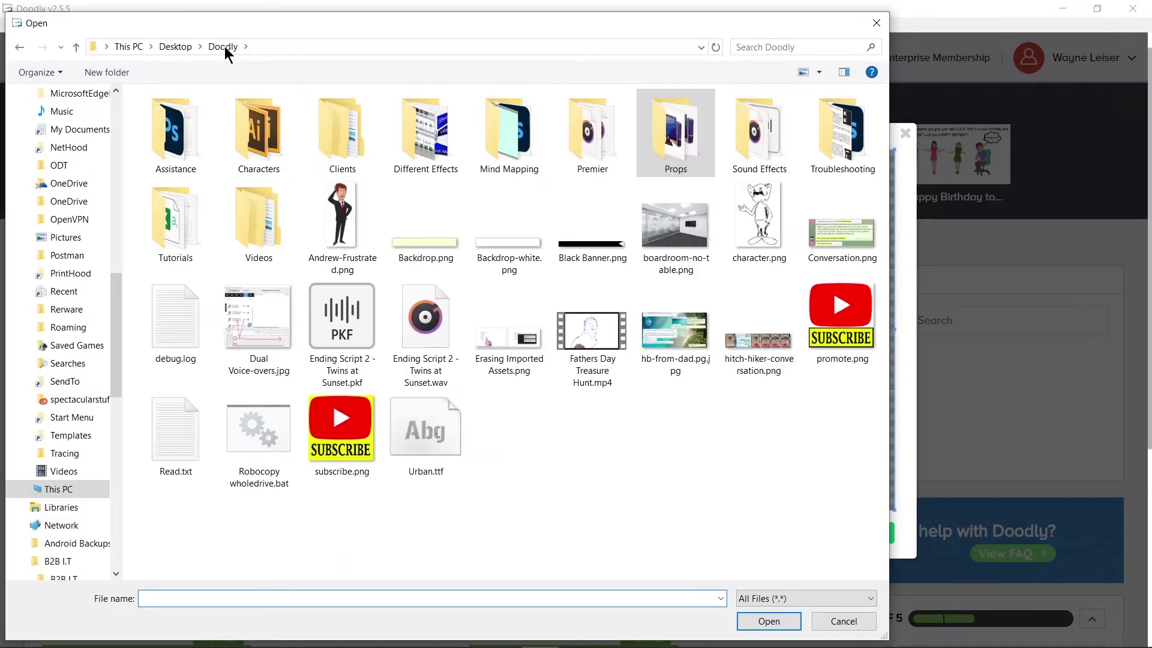
pyautogui.doubleClick(681, 224)
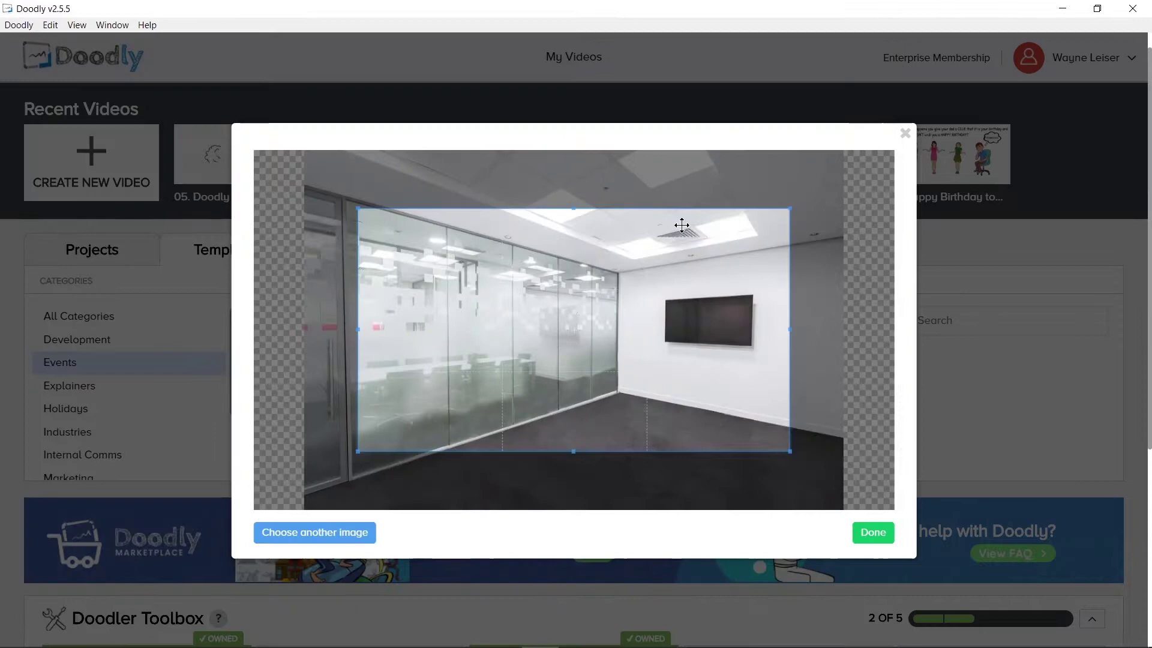
pyautogui.moveTo(354, 202); pyautogui.dragTo(234, 142)
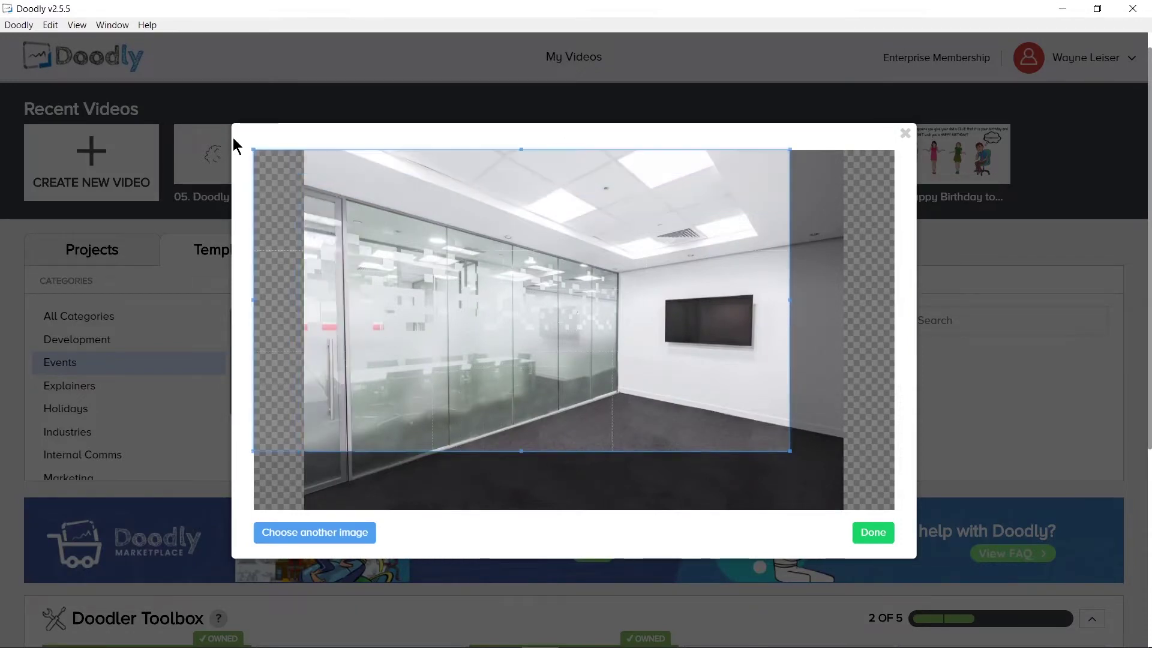
pyautogui.moveTo(889, 489); pyautogui.dragTo(933, 516)
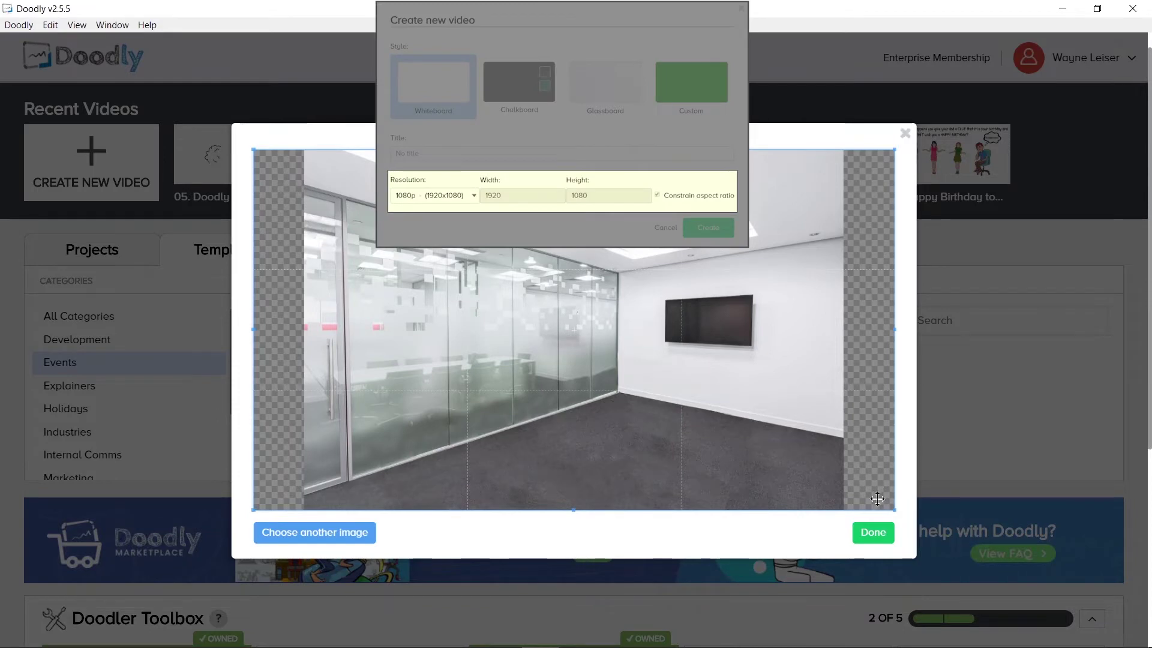
pyautogui.click(876, 533)
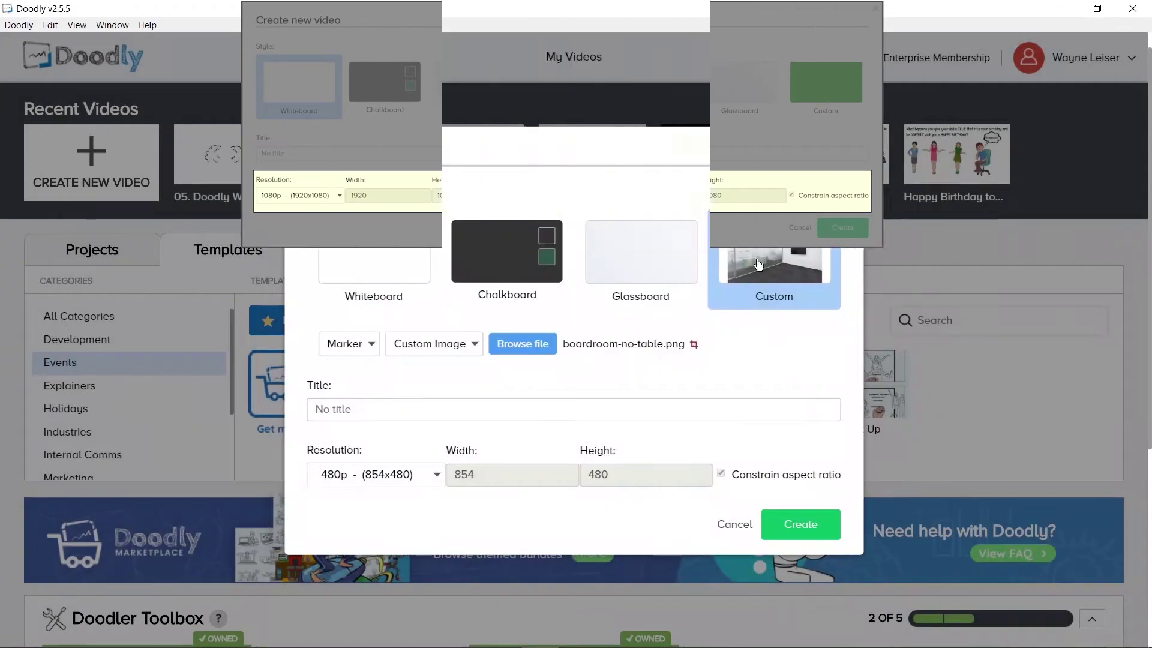
# Step: Change the Custom background type from Custom Image to Custom Color
pyautogui.click(469, 345)
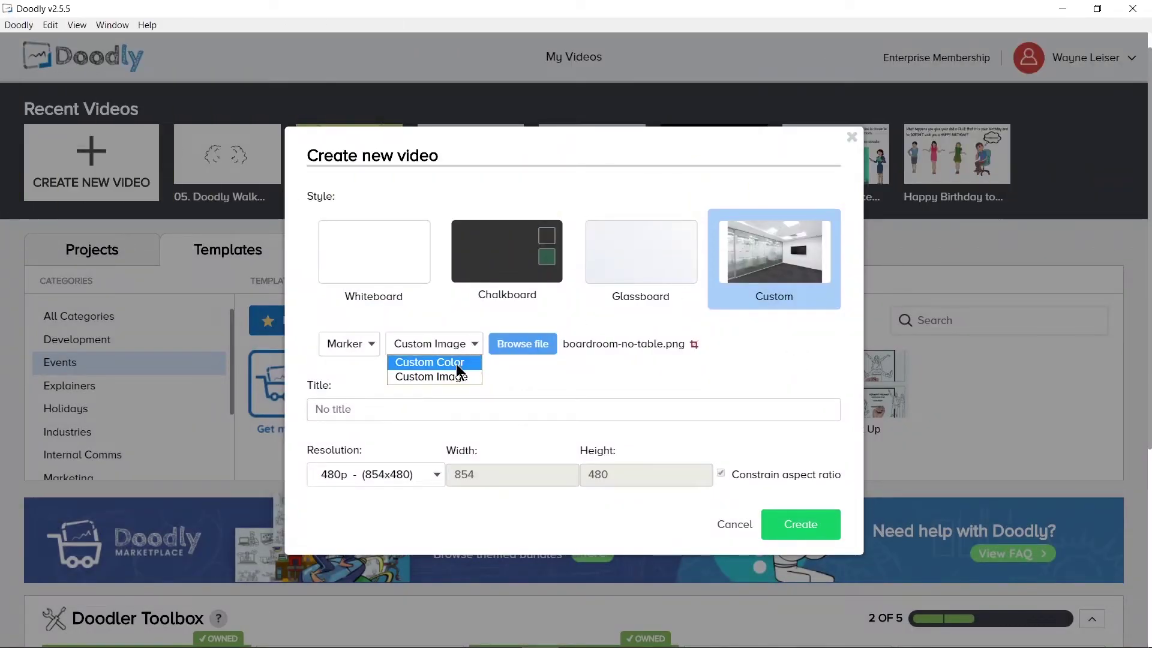
pyautogui.click(456, 362)
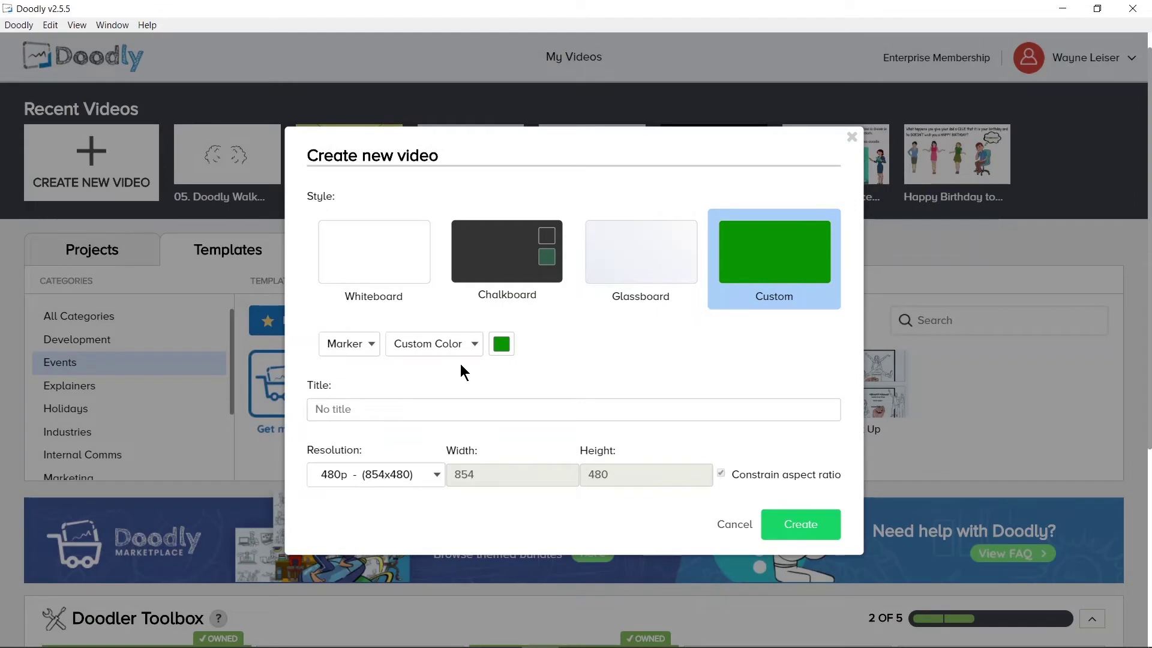
# Step: Adjust the custom background colour from green through red to light lavender E4ADFF
pyautogui.click(504, 343)
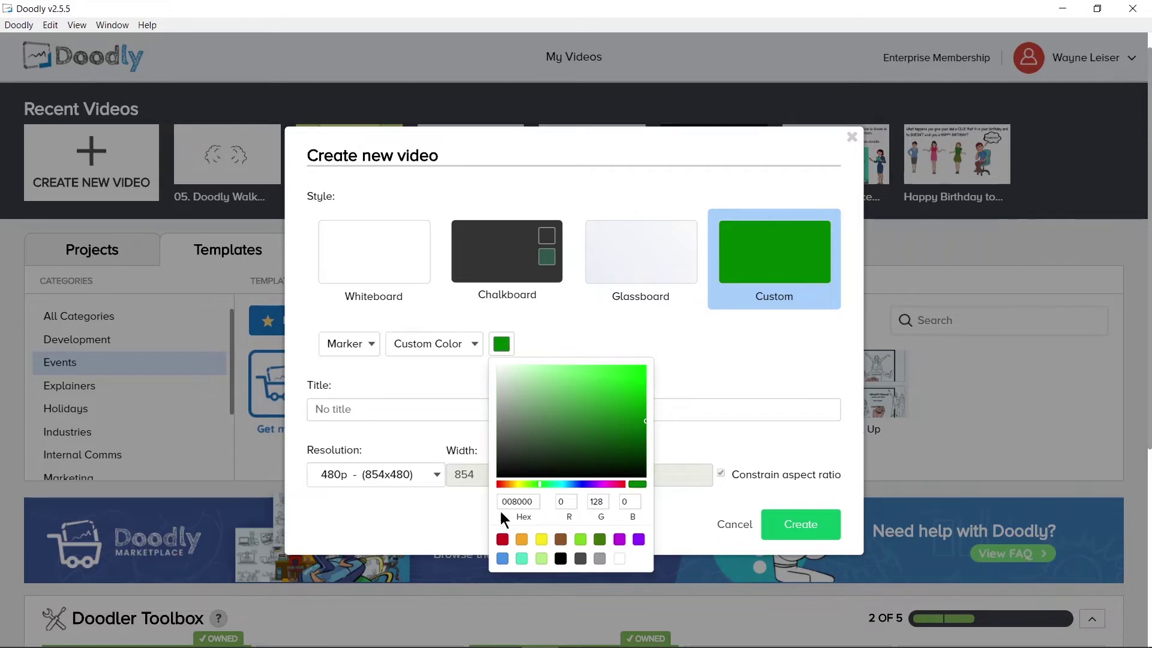
pyautogui.click(502, 539)
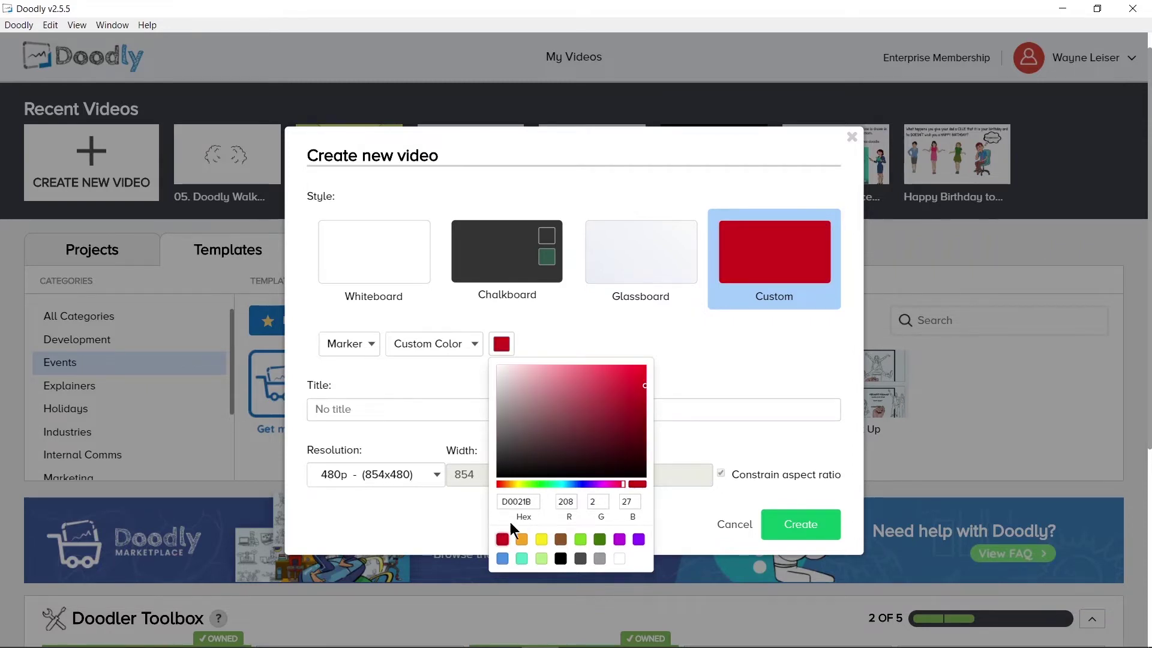
pyautogui.moveTo(570, 423); pyautogui.dragTo(545, 361)
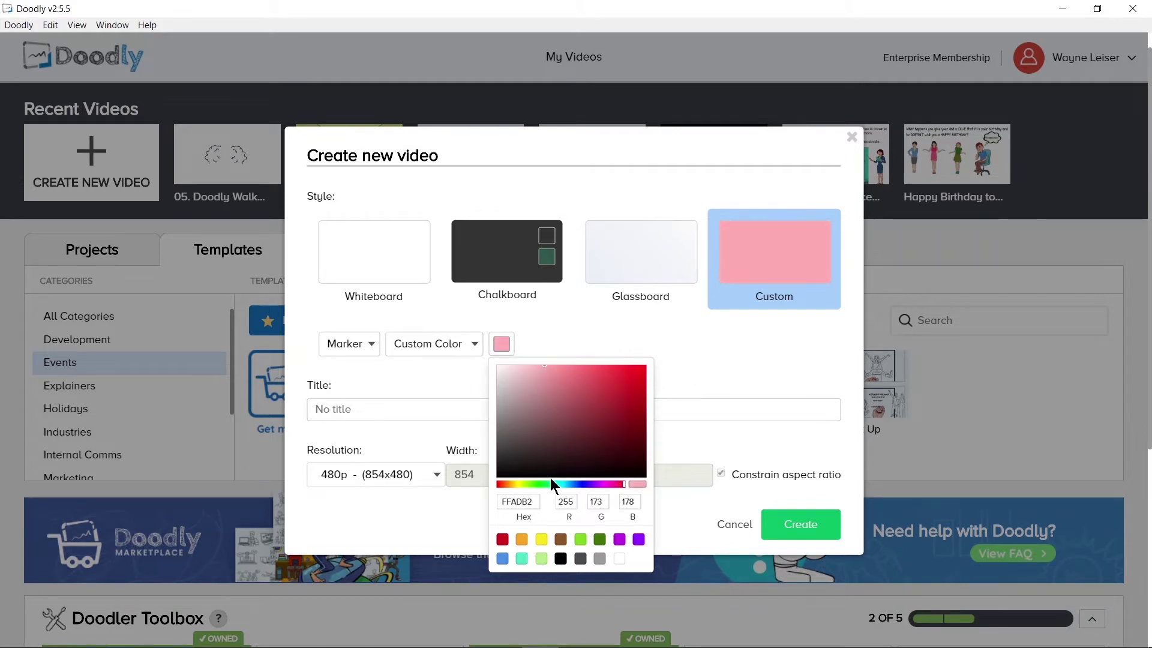
pyautogui.moveTo(549, 480); pyautogui.dragTo(596, 481)
pyautogui.click(588, 355)
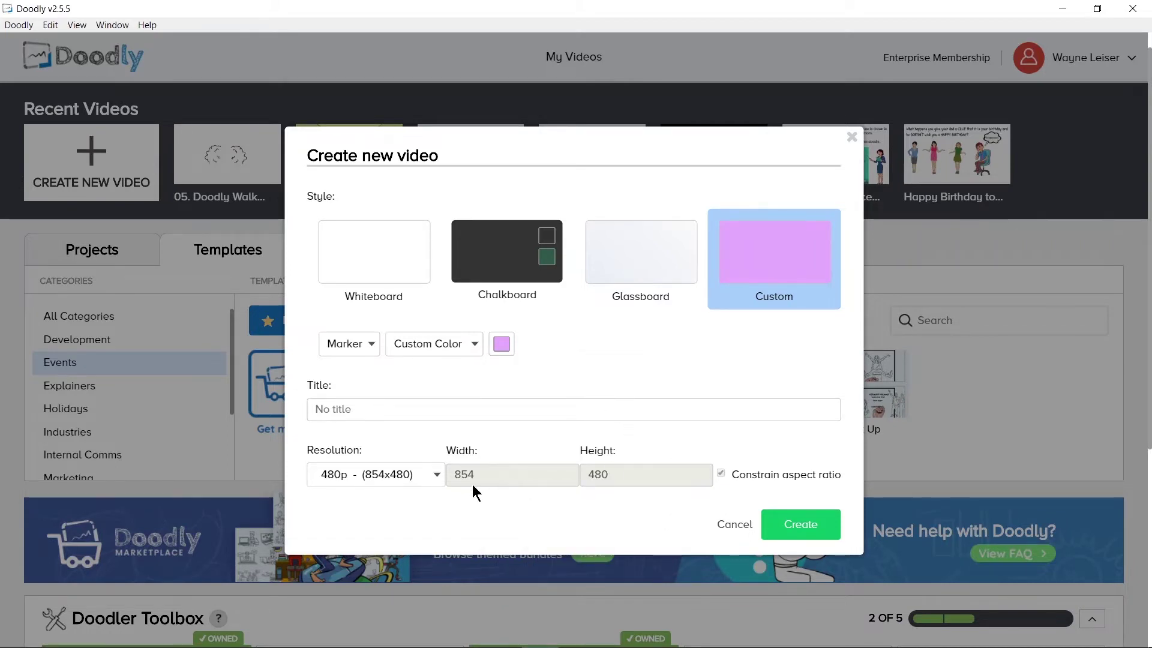
pyautogui.click(376, 412)
pyautogui.write('R7')
pyautogui.press('BackSpace')
pyautogui.press('BackSpace')
pyautogui.write('Type the Title Here')
pyautogui.hotkey('ctrl', 'shift', 'Left')
pyautogui.hotkey('ctrl', 'shift', 'Left')
pyautogui.hotkey('ctrl', 'shift', 'Left')
pyautogui.hotkey('ctrl', 'shift', 'Left')
pyautogui.press('BackSpace')
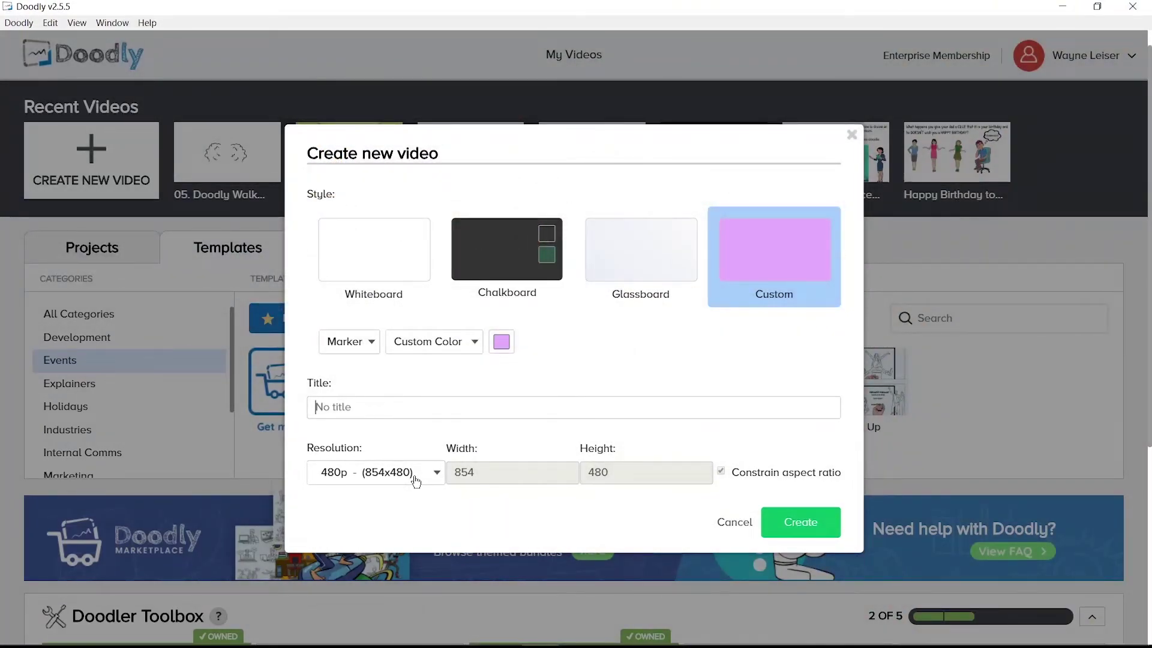
# Step: Show the resolution presets: 360p, 480p, 720p, 1080p, Facebook & Instagram and Custom
pyautogui.click(416, 481)
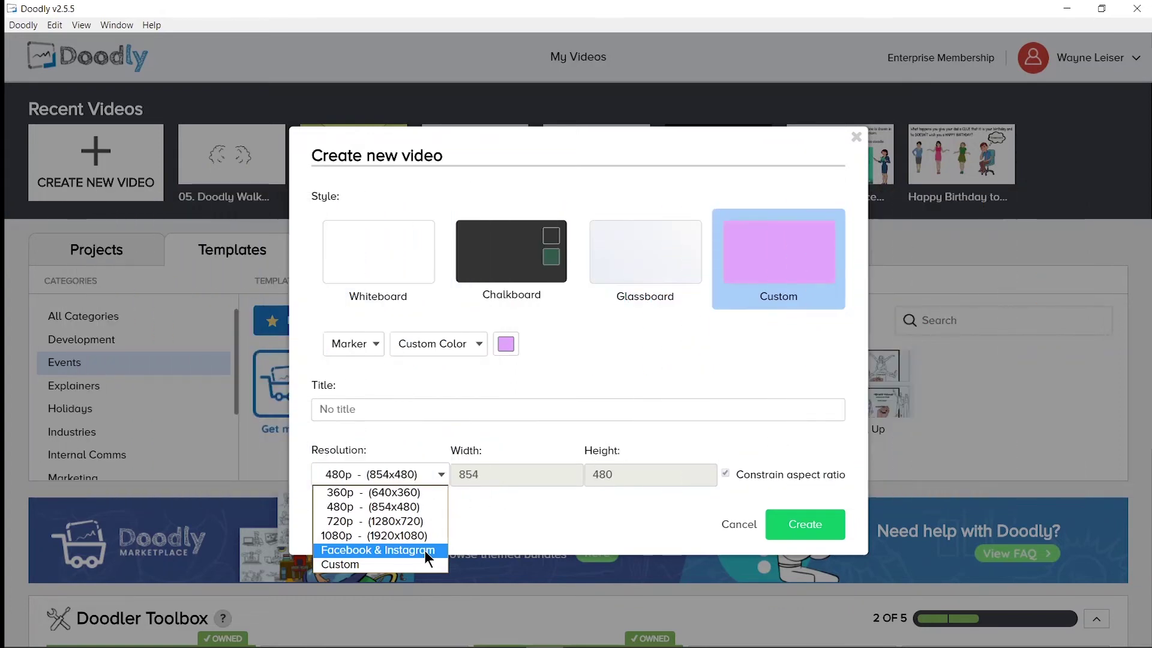
# Step: Choose Custom resolution with constrained aspect ratio and enter width 3840, giving 3840 × 2160
pyautogui.click(419, 564)
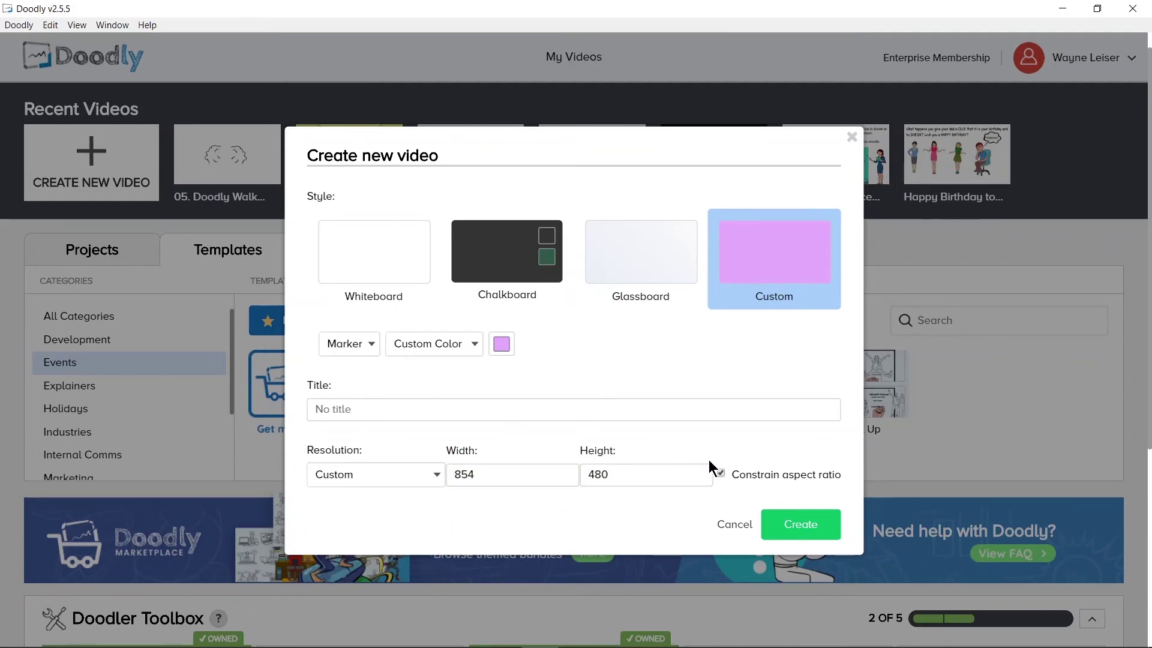
pyautogui.click(721, 473)
pyautogui.click(489, 474)
pyautogui.doubleClick(505, 472)
pyautogui.write('3840')
# Step: Set resolution to 1080p (1920x1080) and Whiteboard style, then create the video
pyautogui.click(423, 483)
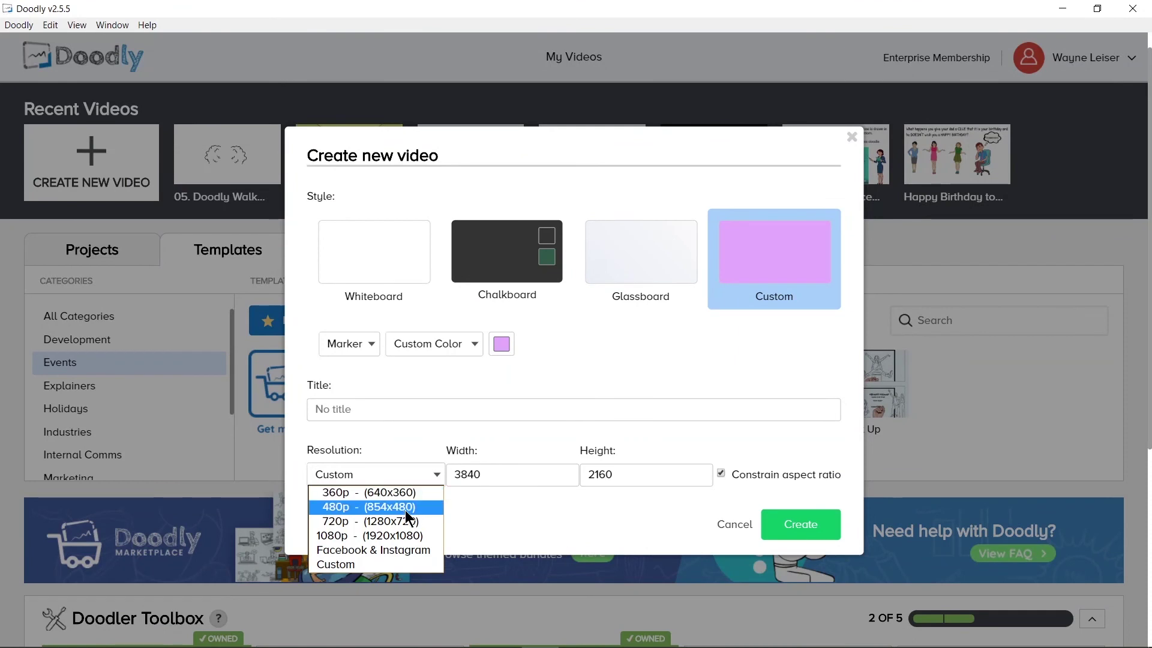
pyautogui.click(405, 536)
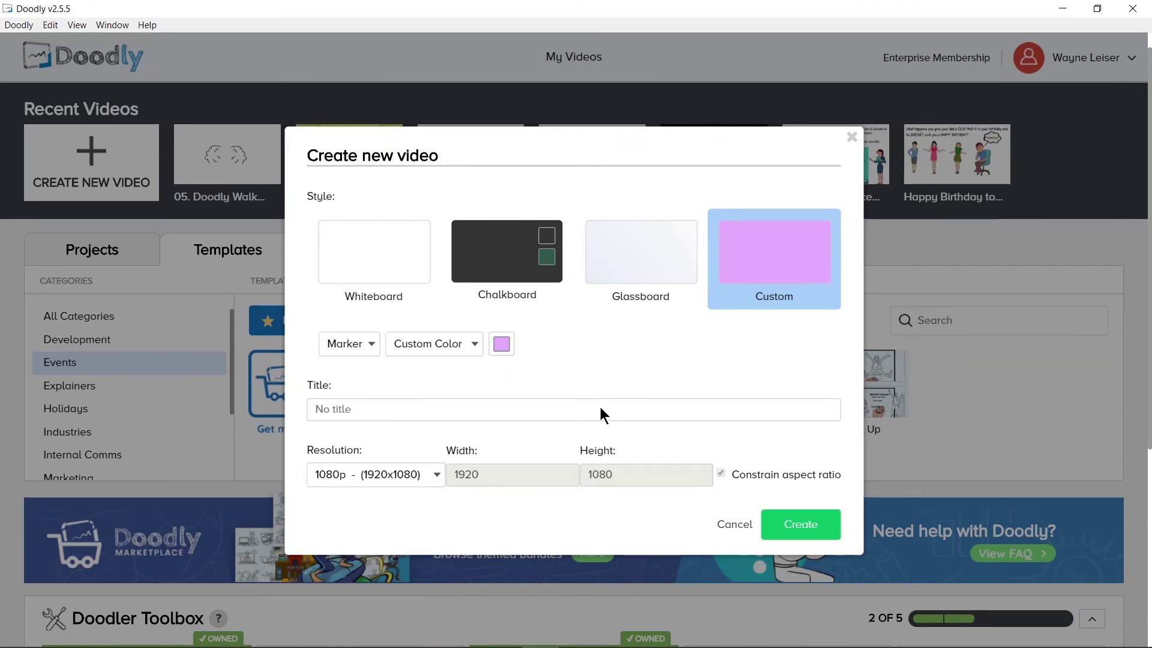
pyautogui.click(372, 264)
pyautogui.click(787, 520)
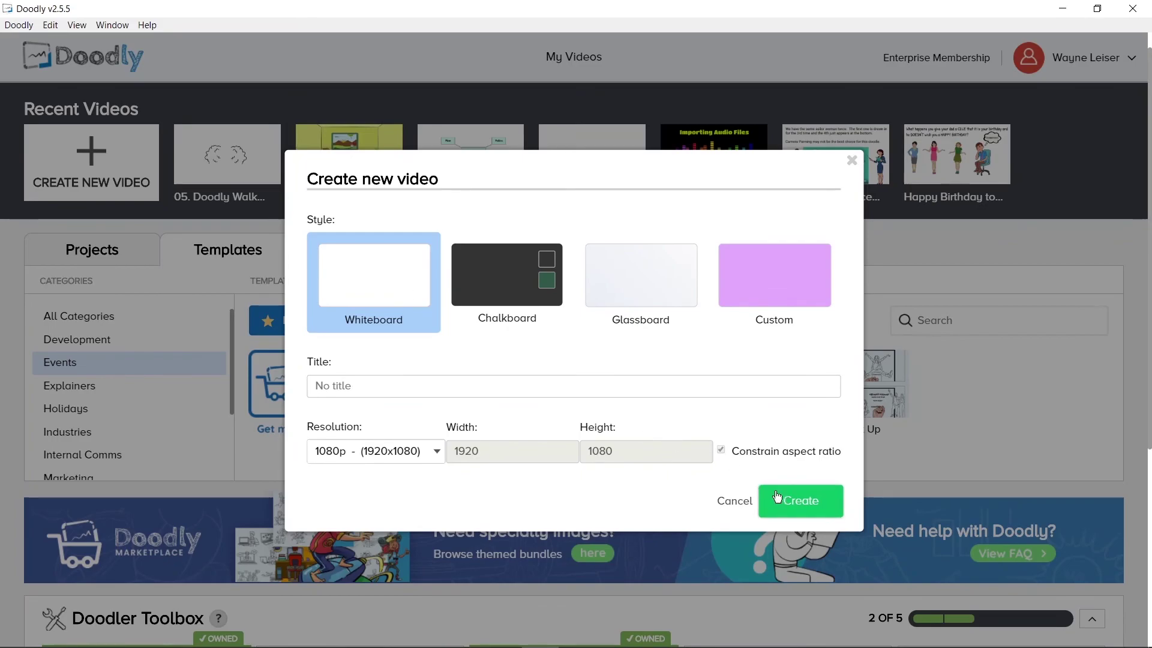